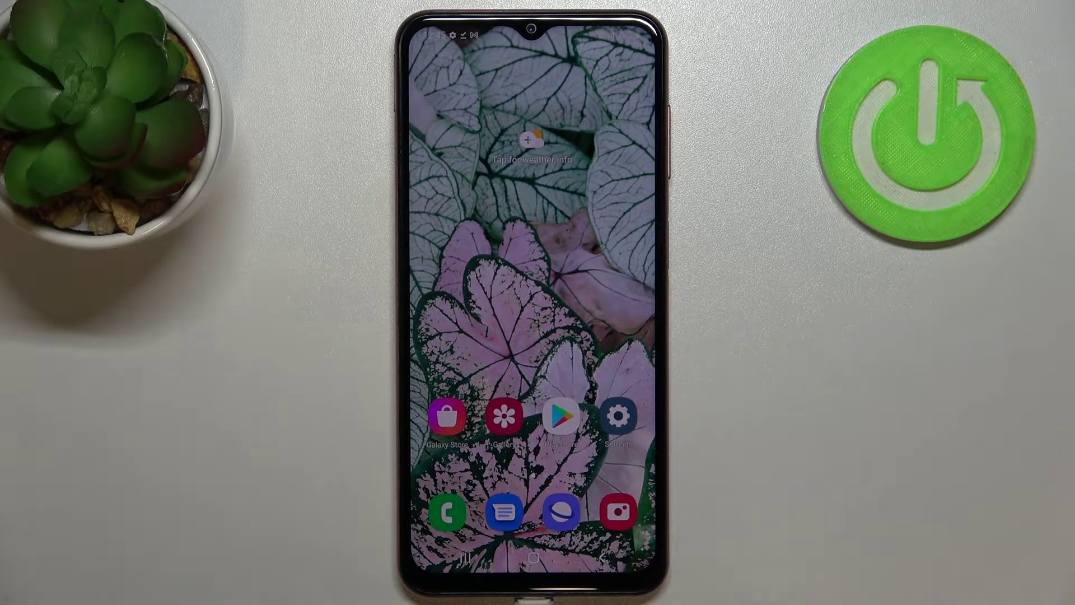
Go from Settings through Display to the Navigation bar page, currently set to Buttons
click(618, 416)
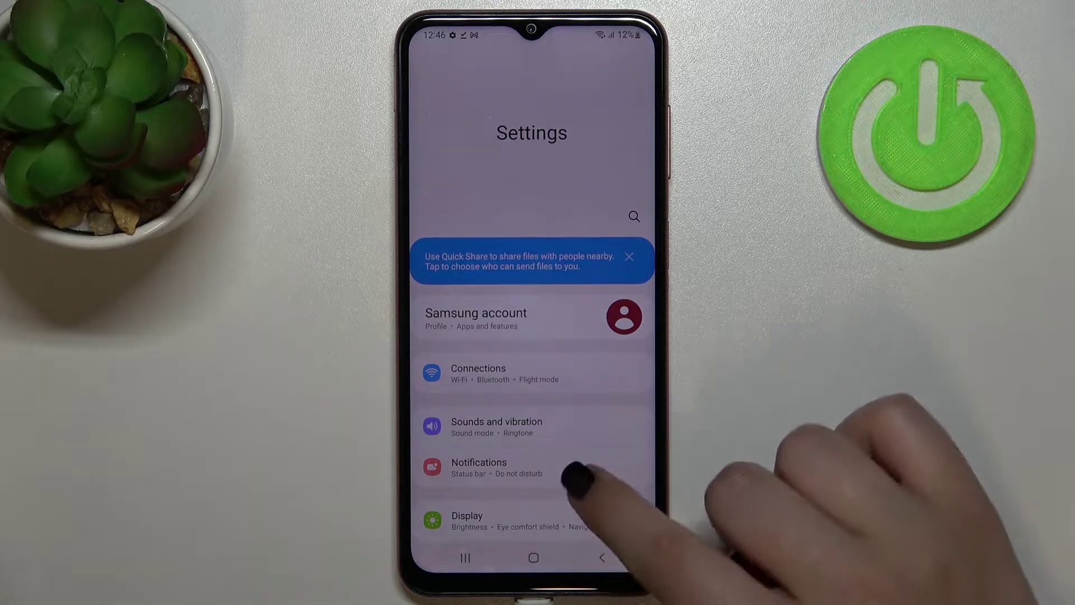
drag(576, 480, 612, 336)
click(496, 373)
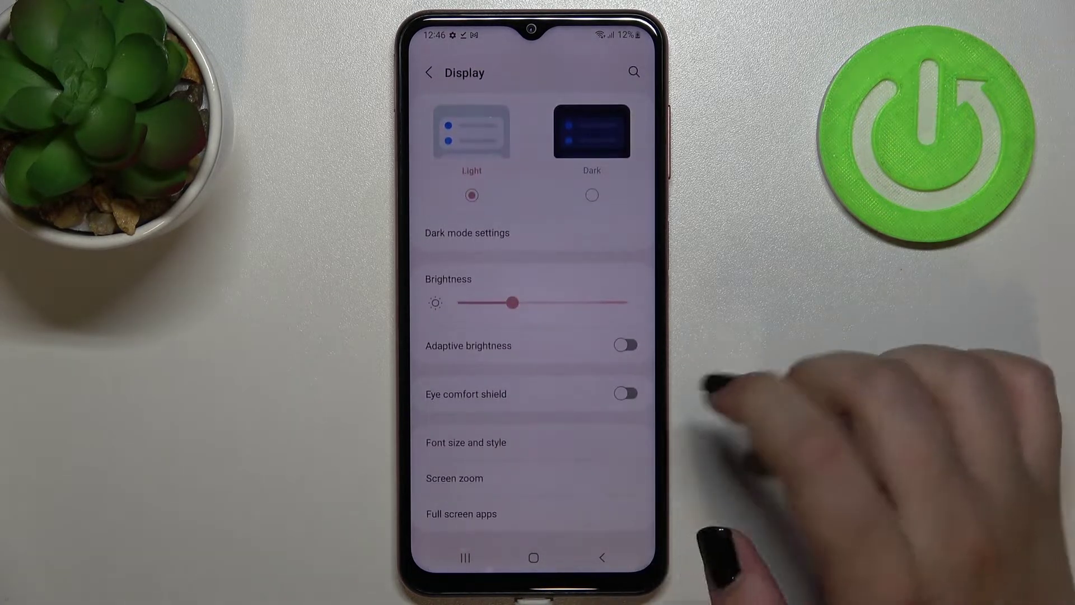
drag(601, 504, 629, 365)
drag(613, 468, 626, 352)
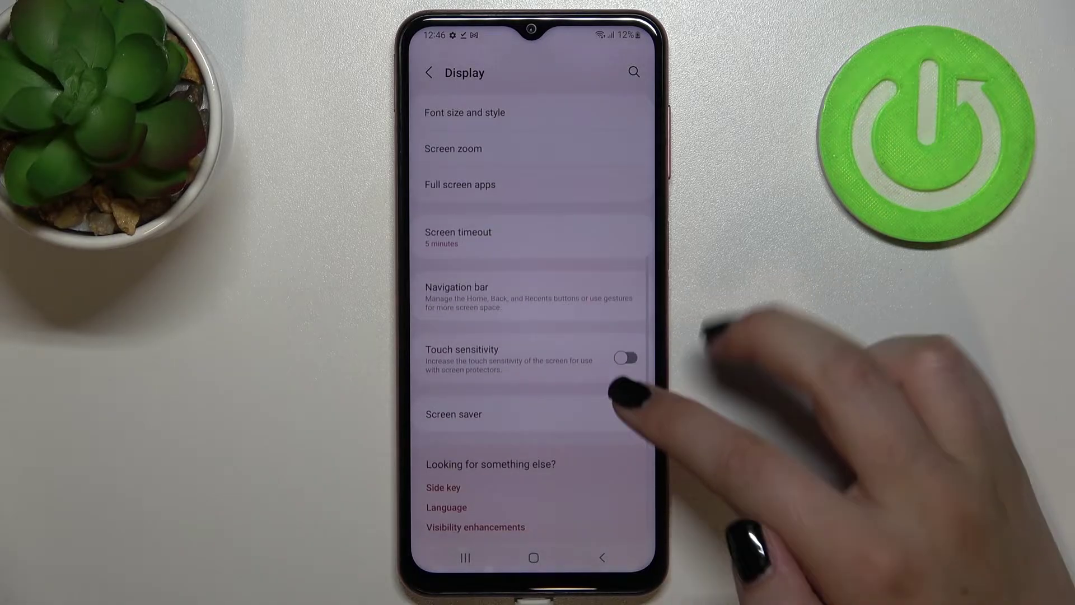
click(496, 296)
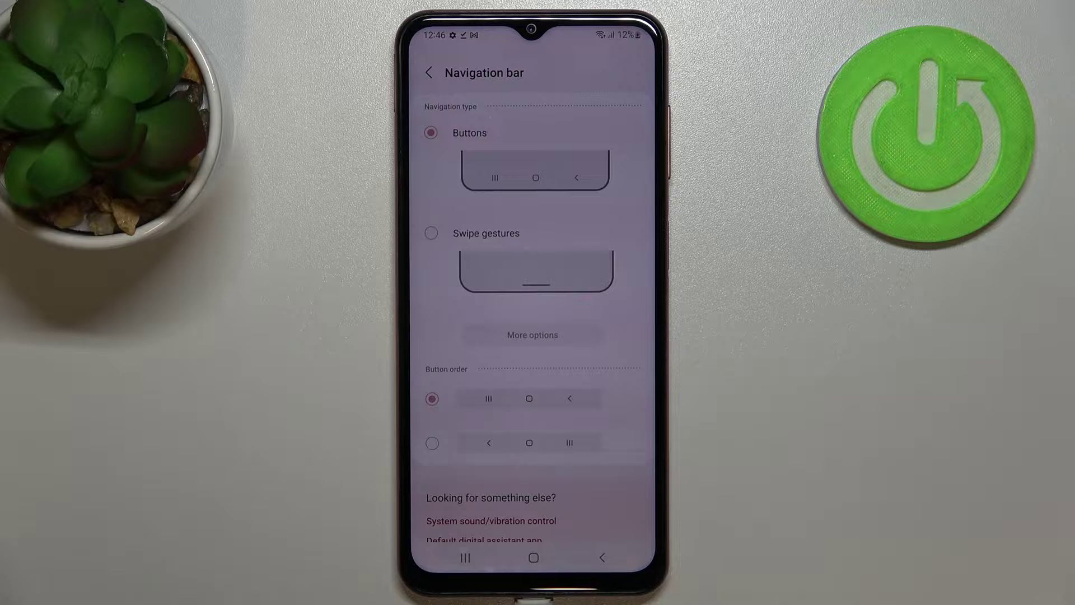
click(628, 264)
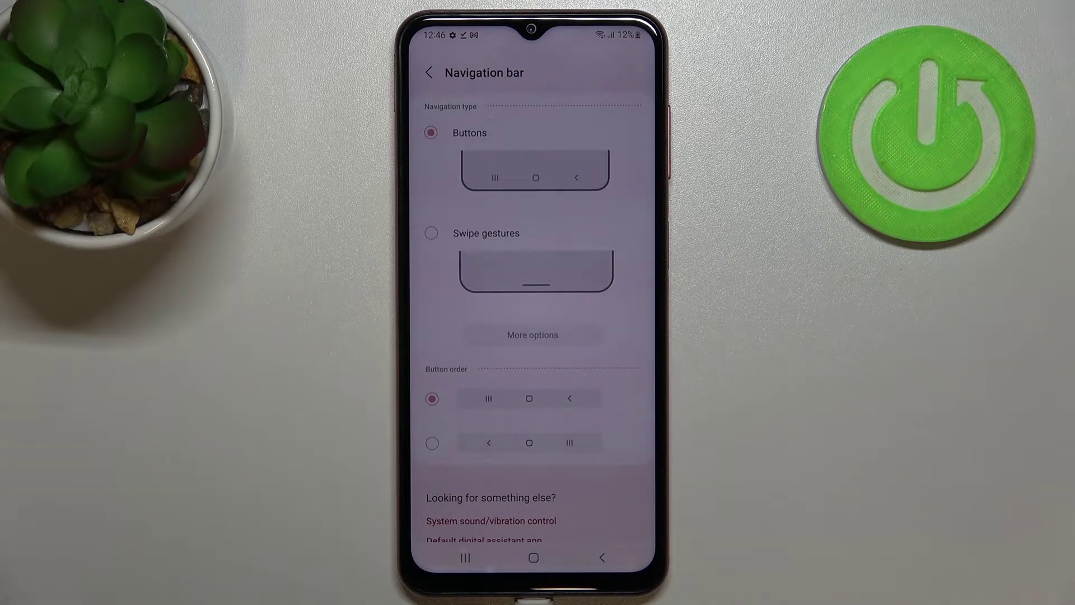
click(554, 334)
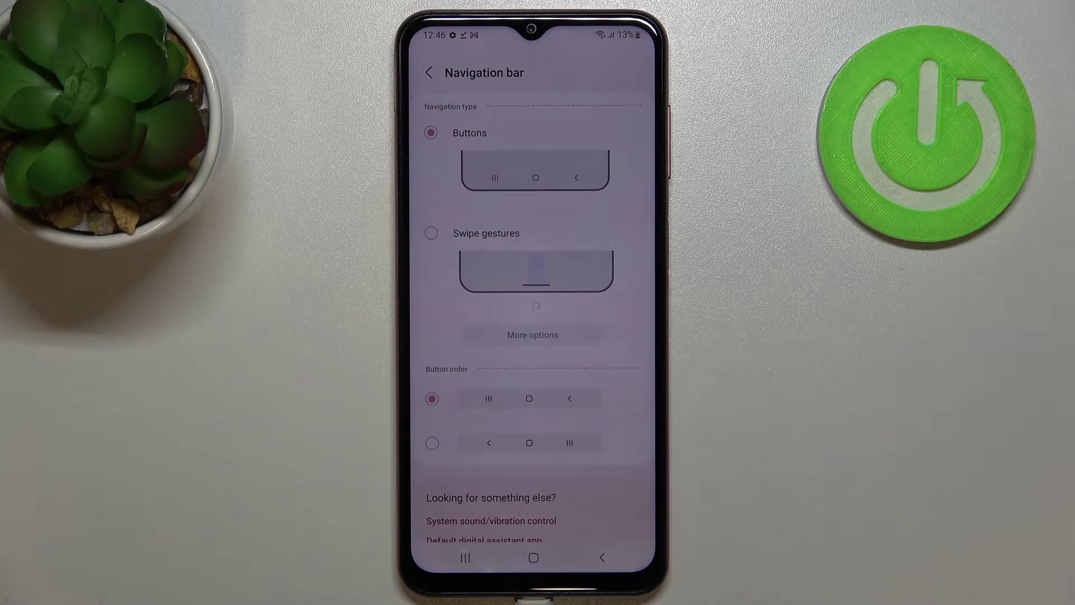
Select Swipe gestures as the navigation type instead of Buttons
click(538, 269)
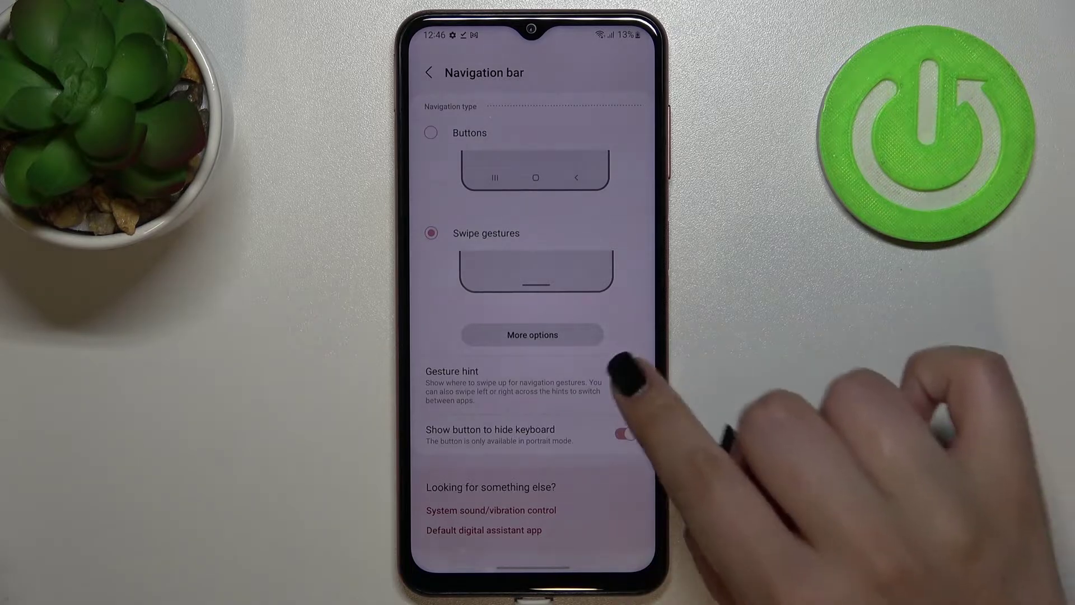
In More options, raise gesture sensitivity to the highest level, then lower it back down
click(533, 335)
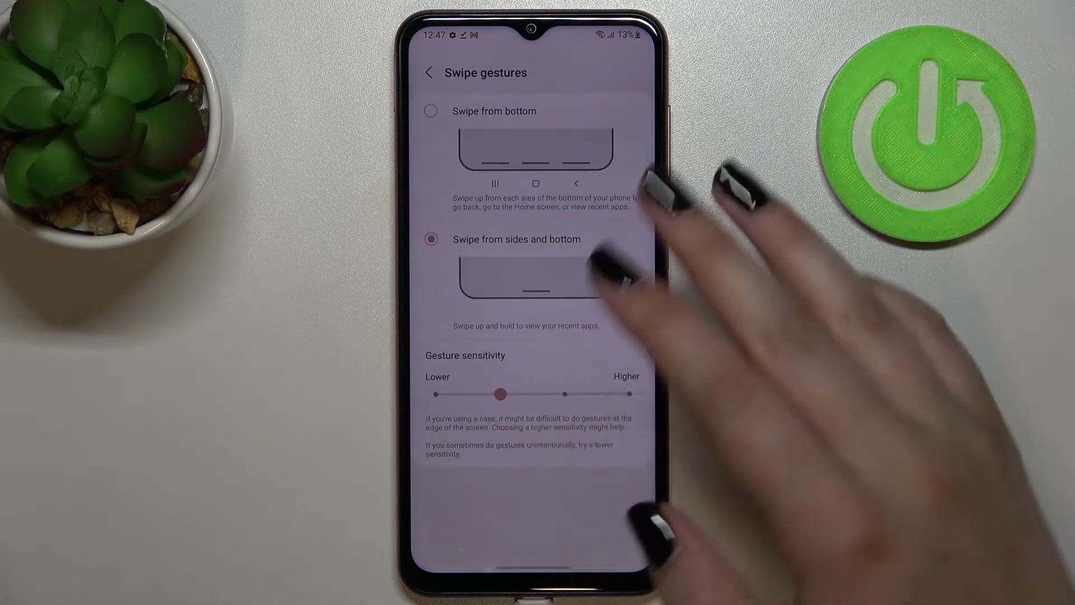
click(564, 401)
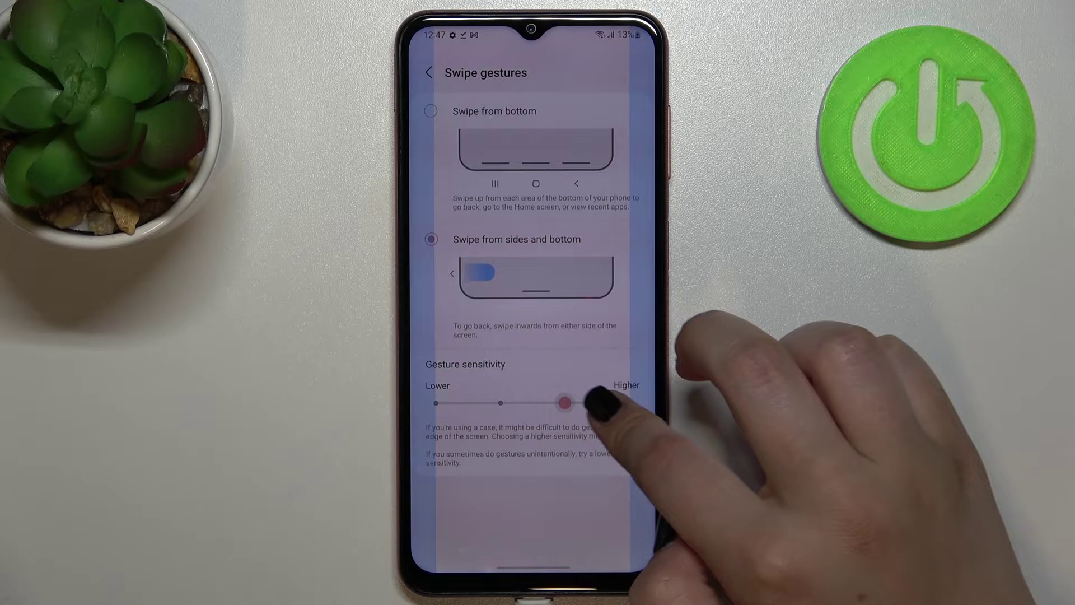
click(626, 403)
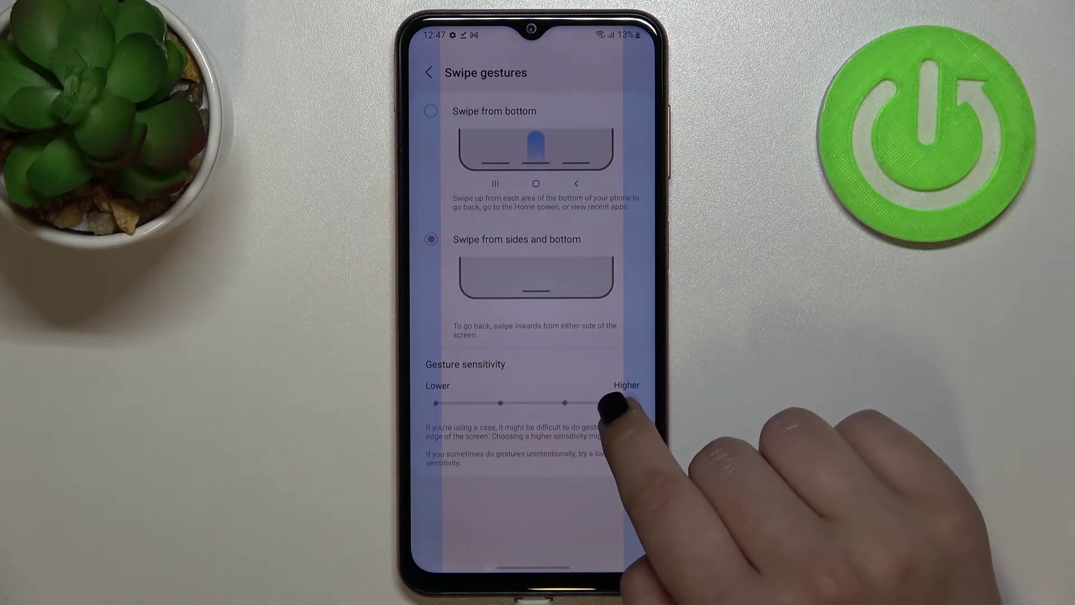
mouse_move(613, 403)
mouse_down()
mouse_move(424, 405)
mouse_move(501, 403)
mouse_up()
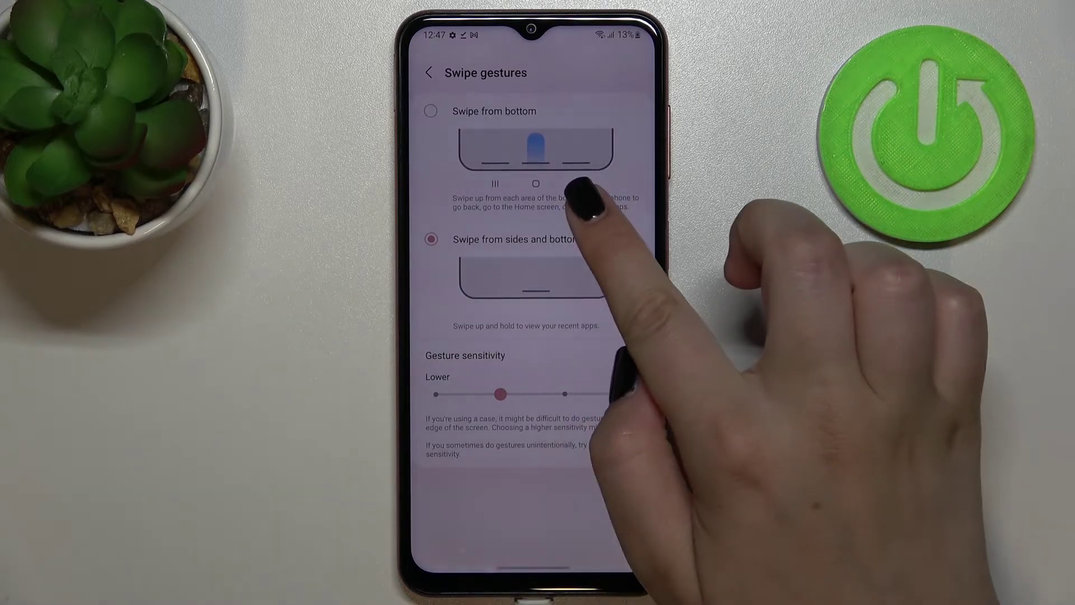
Select Swipe from bottom, then return to Swipe from sides and bottom
click(508, 208)
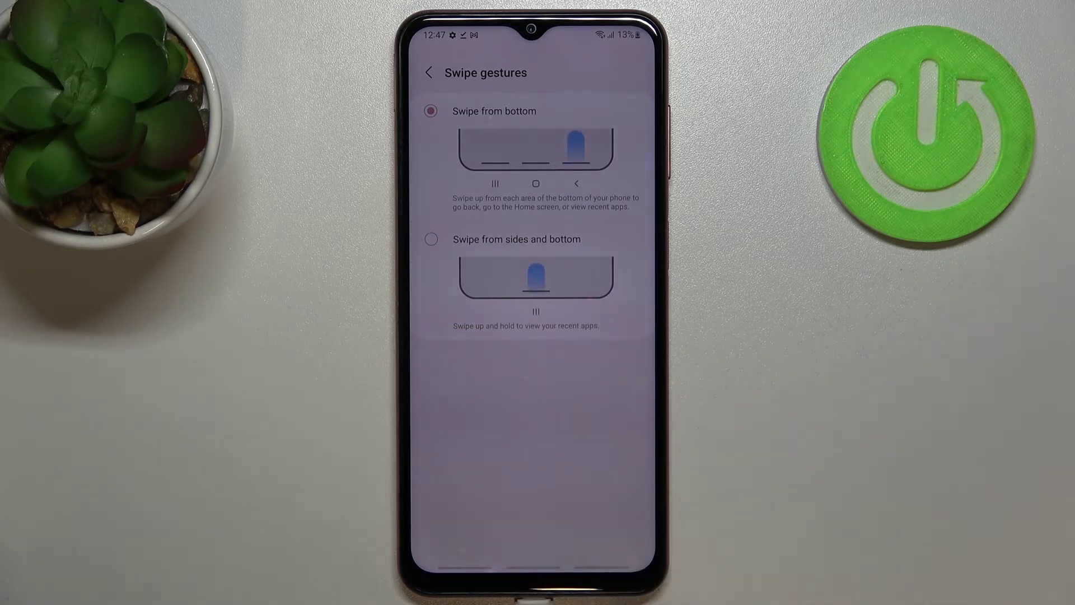
click(516, 260)
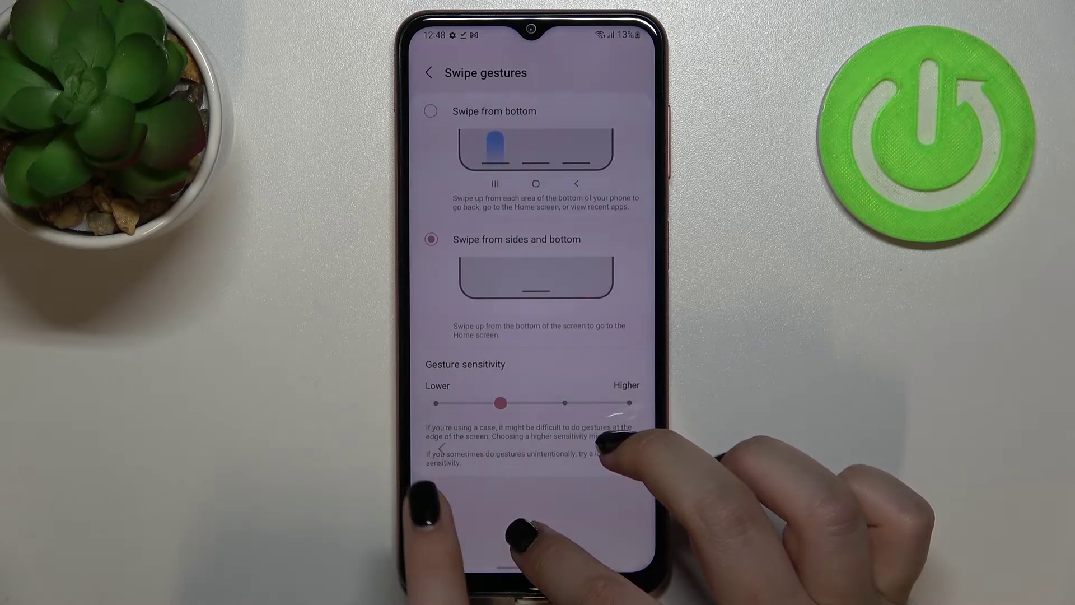
Use edge-swipe back gestures through Navigation bar and Display, then swipe up to the home screen
drag(647, 450, 588, 453)
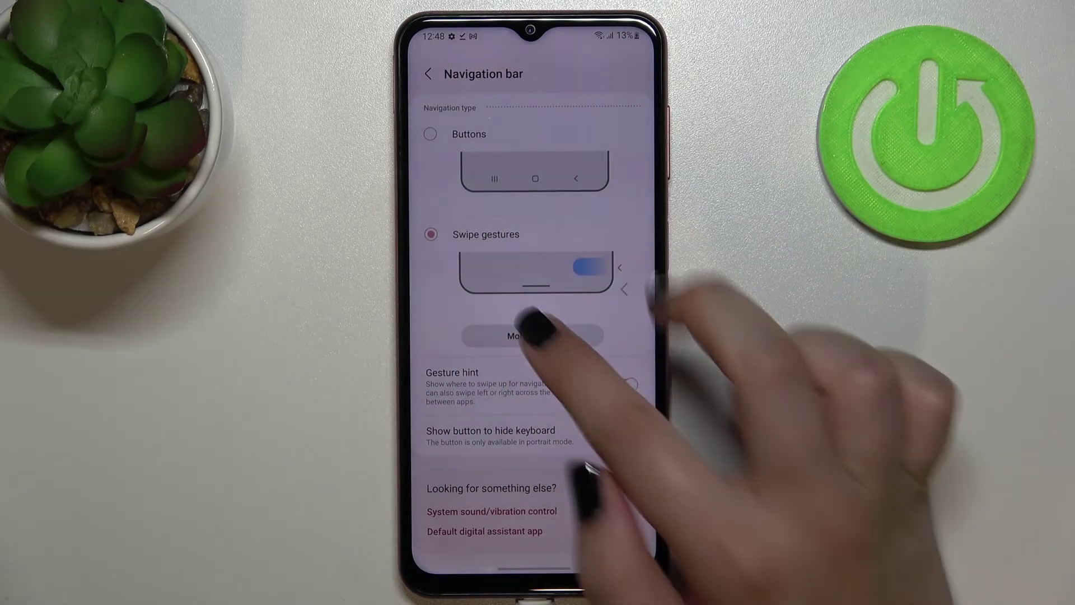
drag(653, 424, 609, 424)
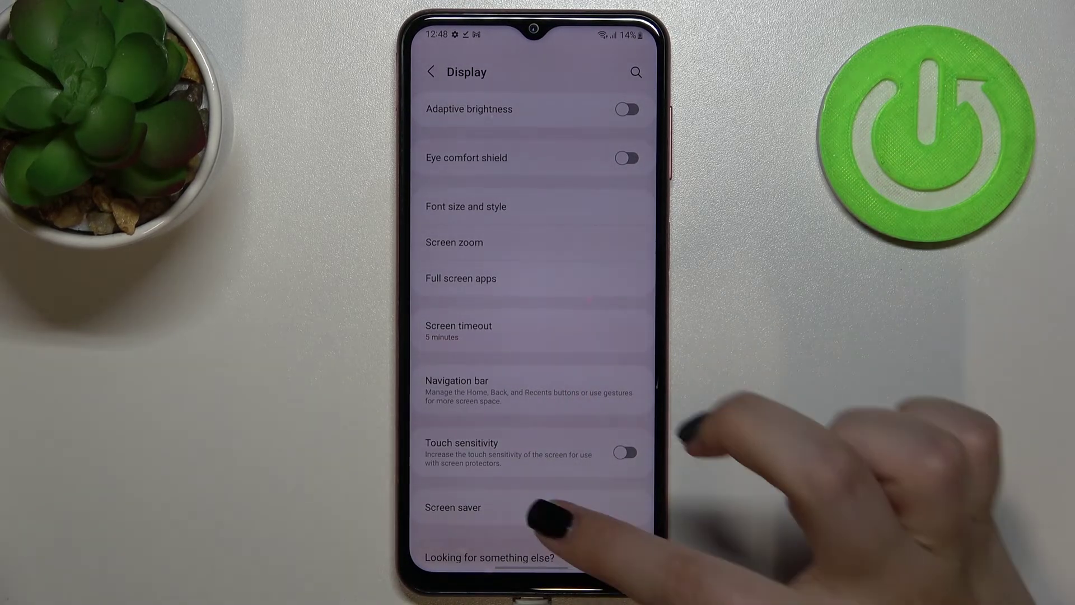
drag(546, 570, 546, 470)
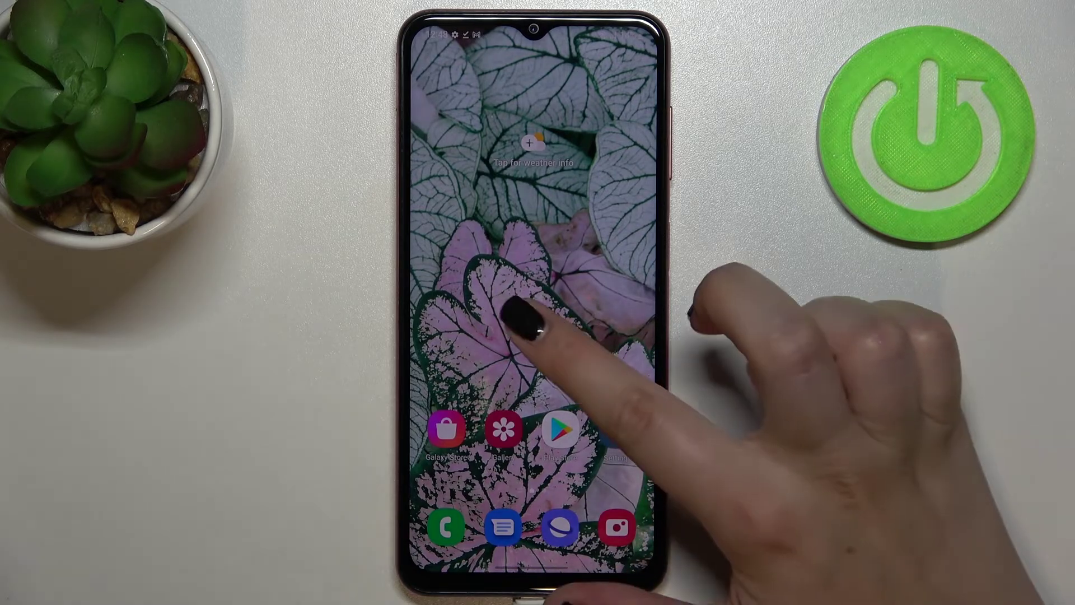
drag(537, 580, 532, 348)
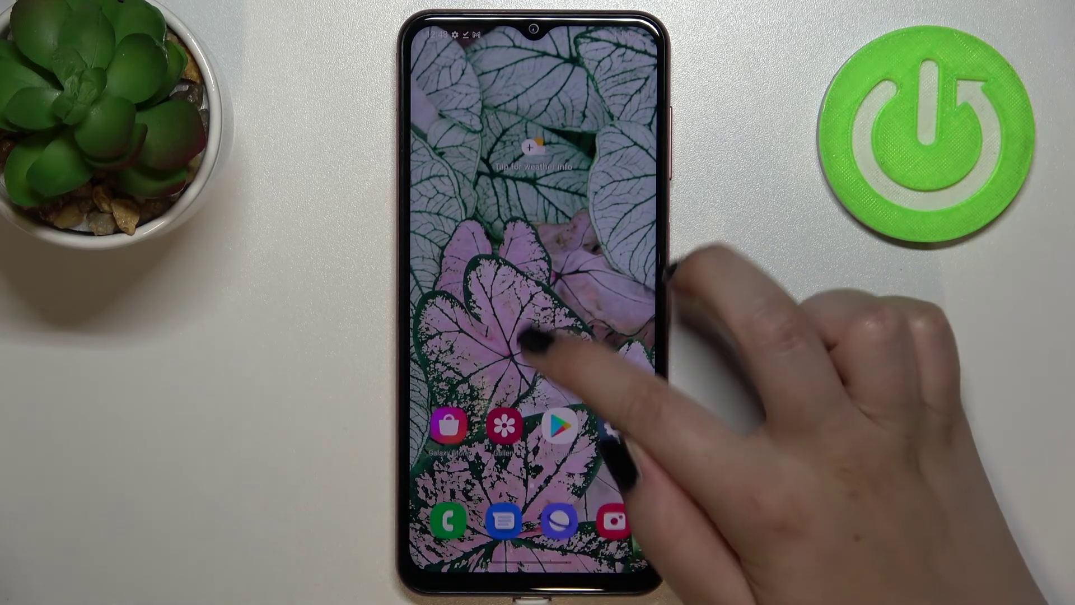
drag(548, 288, 672, 286)
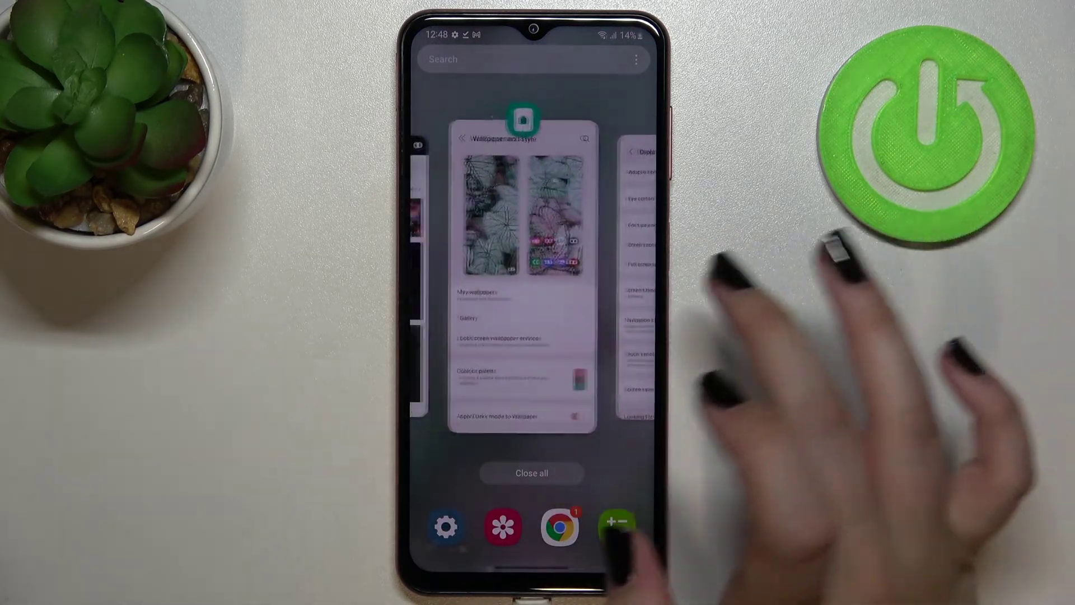
drag(588, 378, 470, 378)
click(631, 384)
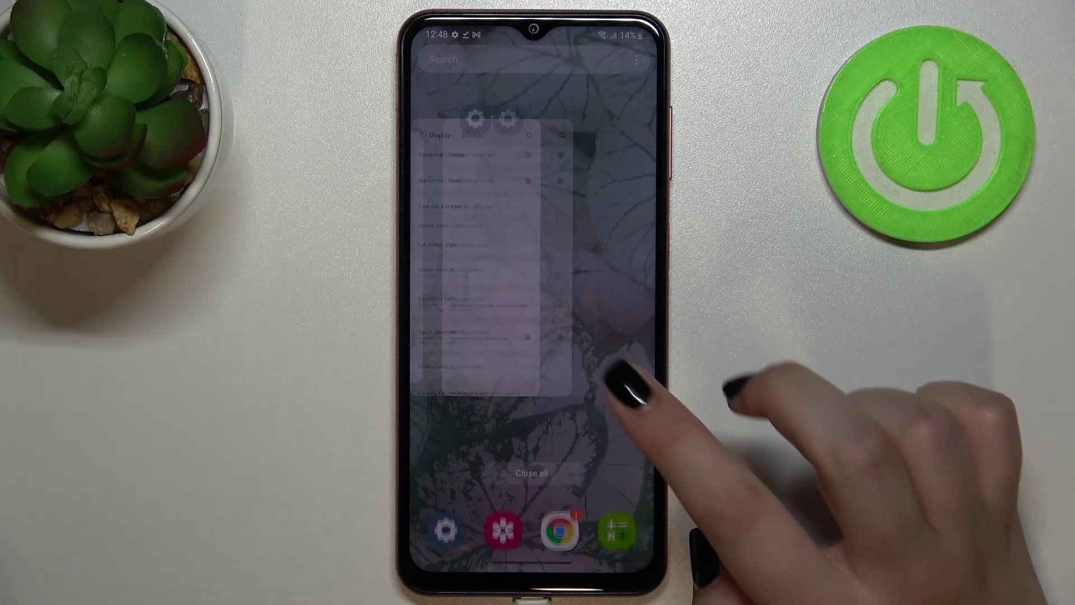